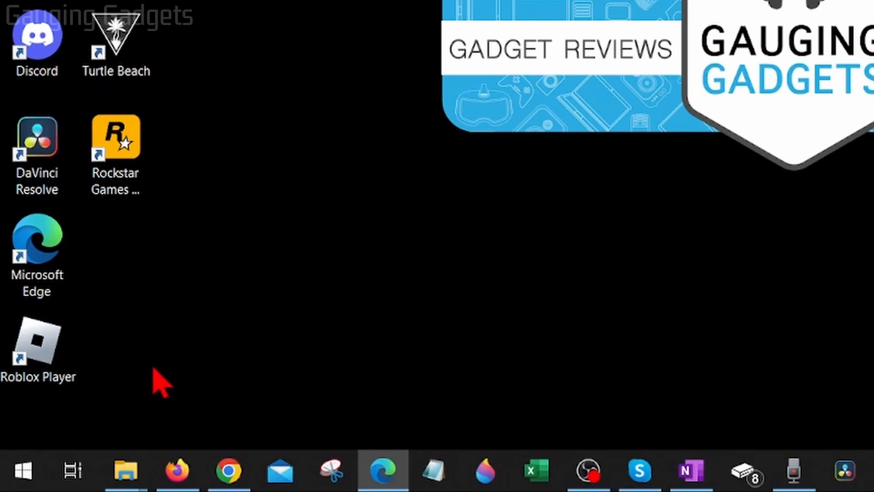
Show the Win+X quick shortcuts menu from the Start button before returning to Firefox.
right_click(26, 471)
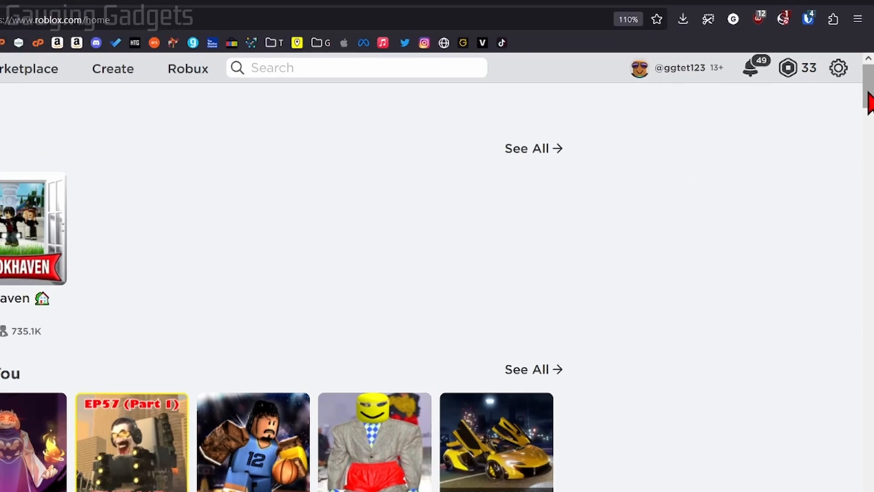
Dismiss the Roblox account menu without logging out and minimize Firefox to the desktop.
click(845, 77)
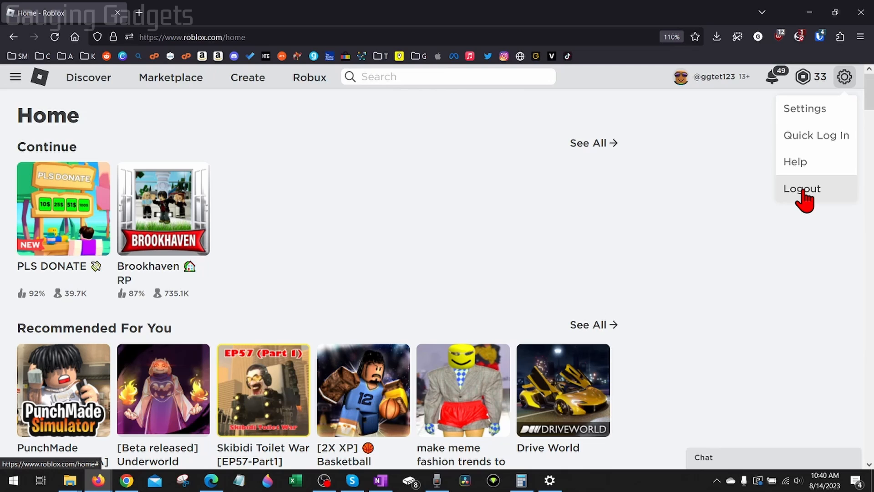
click(683, 246)
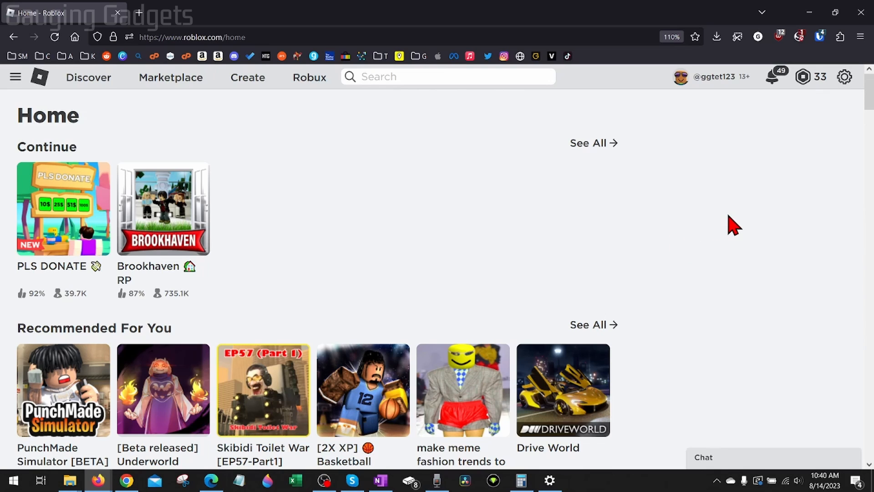
click(809, 12)
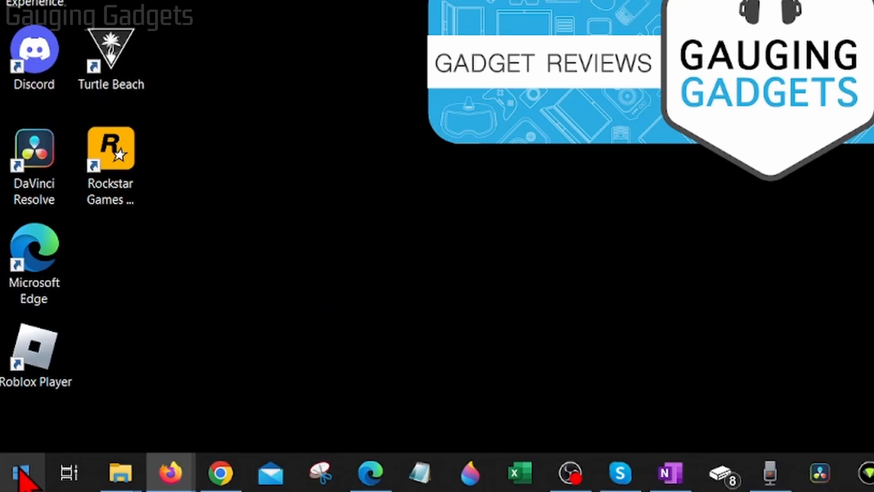
Run %localappdata% from the Win+X Run box to reach the Local app data folder.
right_click(22, 474)
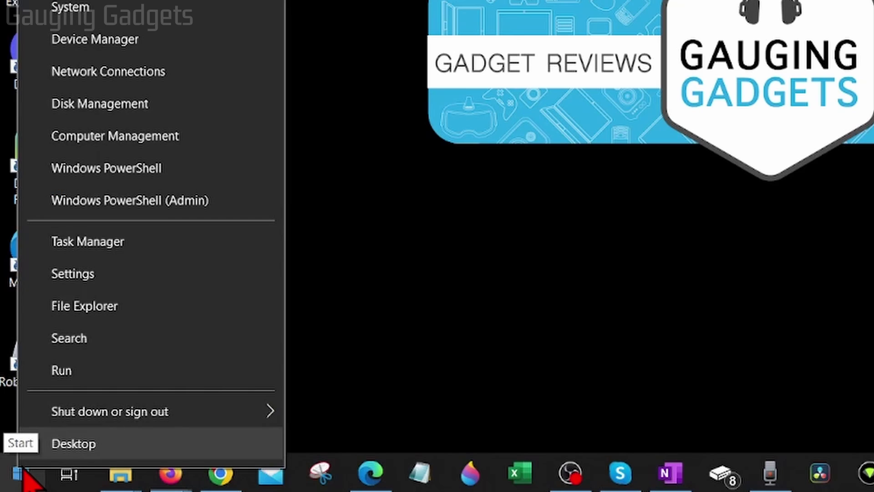
click(62, 371)
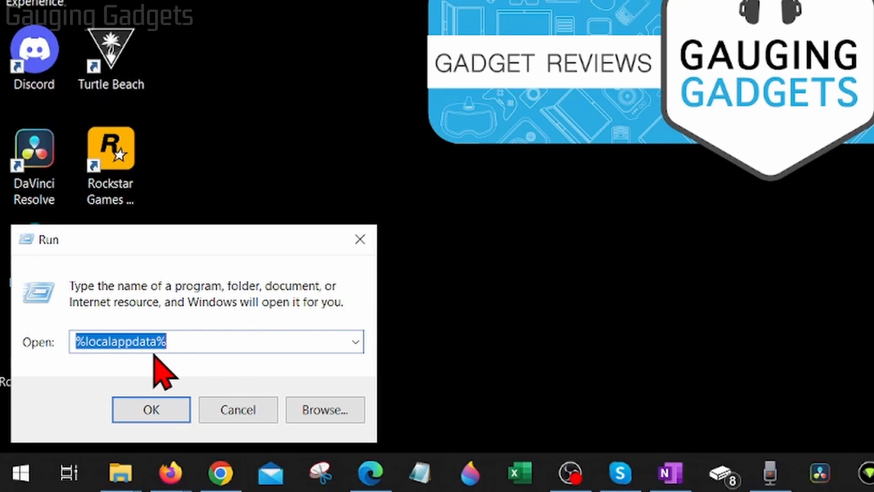
click(151, 409)
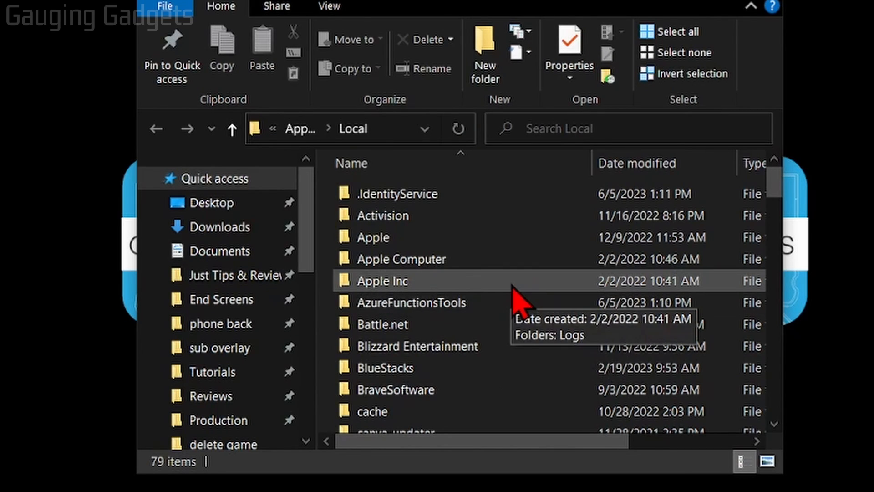
Delete the Roblox folder inside Local's Temp folder and close the Explorer window.
click(513, 288)
scroll(513, 288, down, 3)
scroll(506, 280, down, 5)
scroll(498, 273, down, 4)
scroll(492, 270, down, 3)
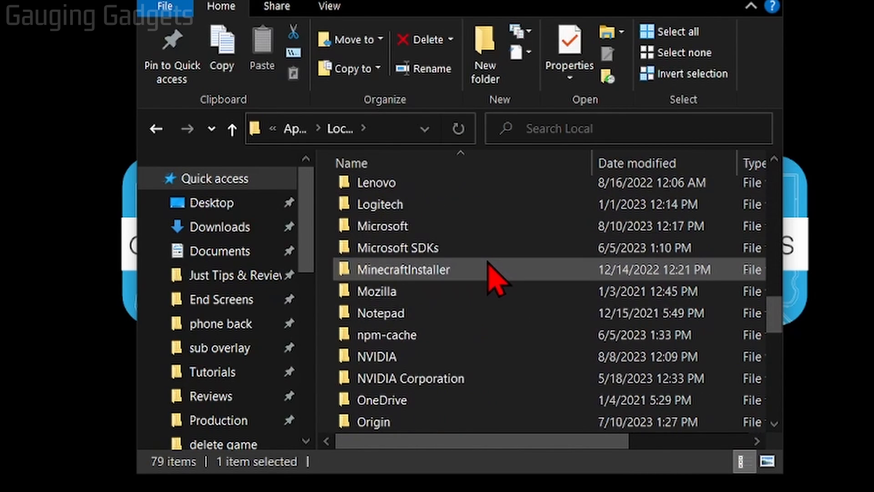
scroll(490, 274, down, 5)
scroll(478, 281, down, 5)
double_click(383, 335)
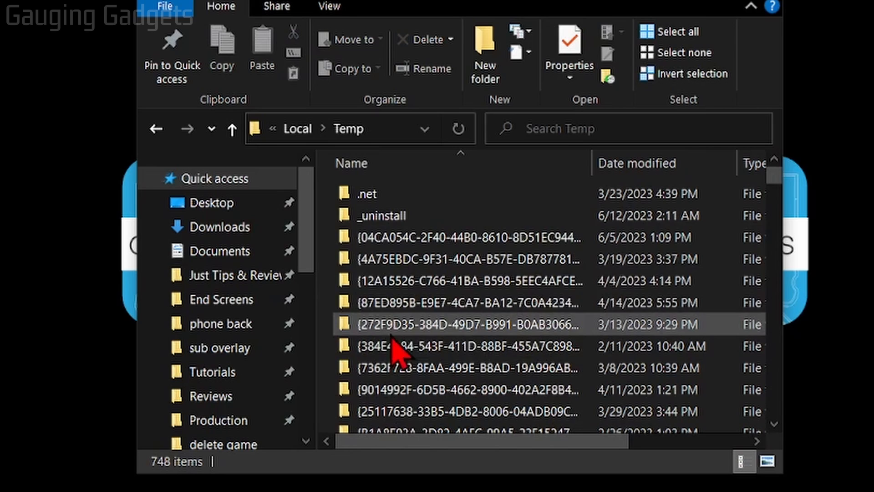
scroll(533, 294, down, 10)
click(383, 204)
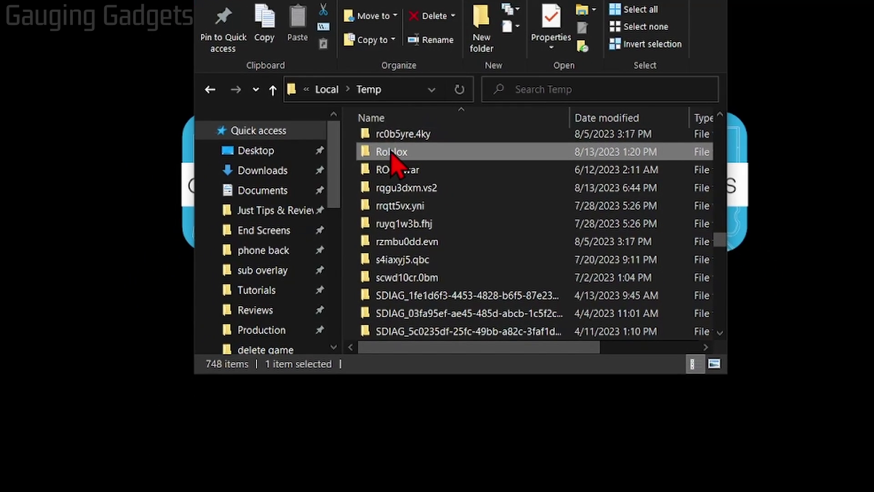
right_click(382, 204)
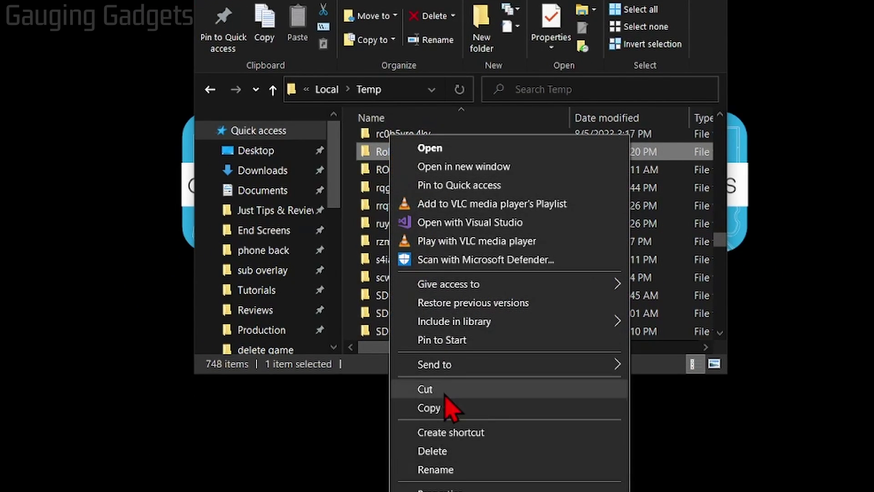
click(432, 452)
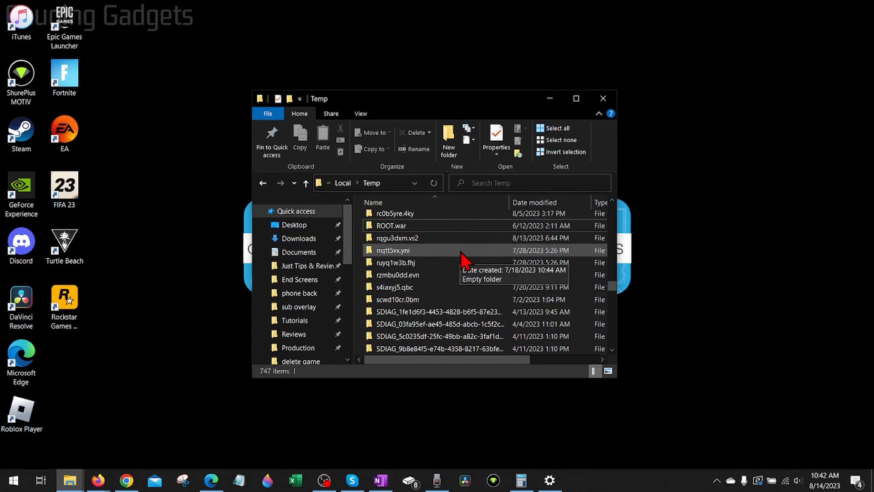
click(603, 99)
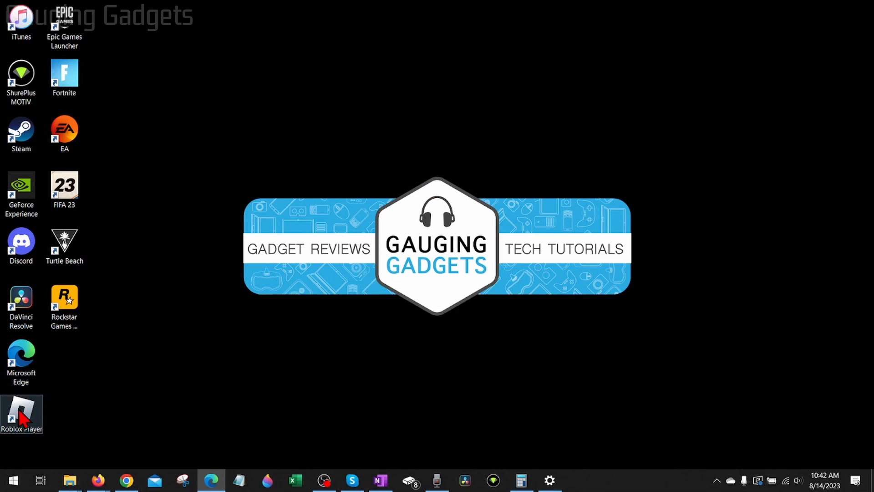
Locate Roblox Player via Start search and show its shortcut folder with Open file location.
click(14, 480)
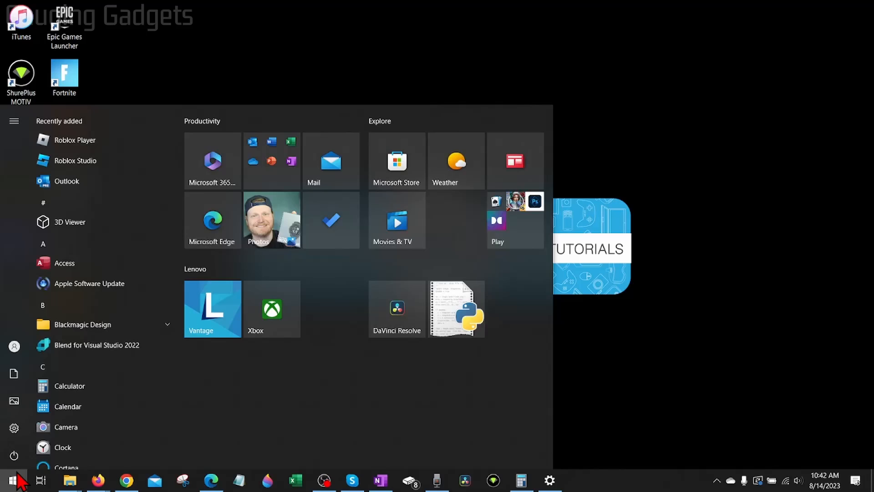
text(roblox)
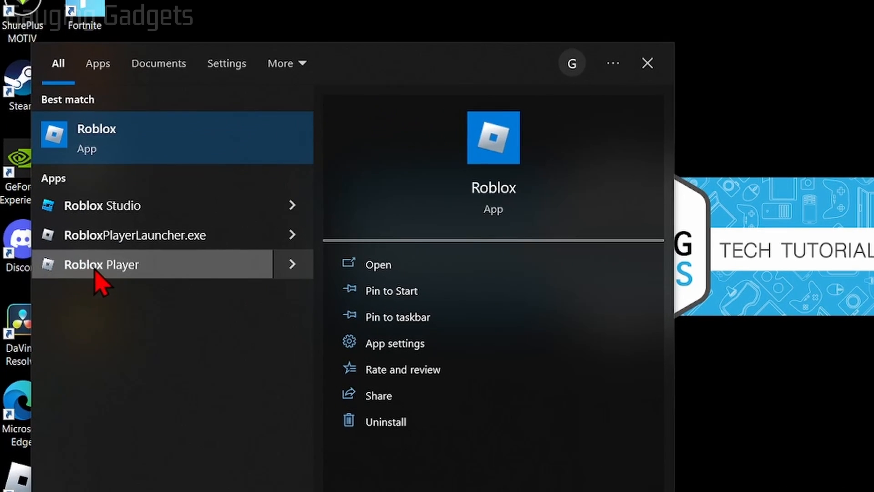
right_click(115, 270)
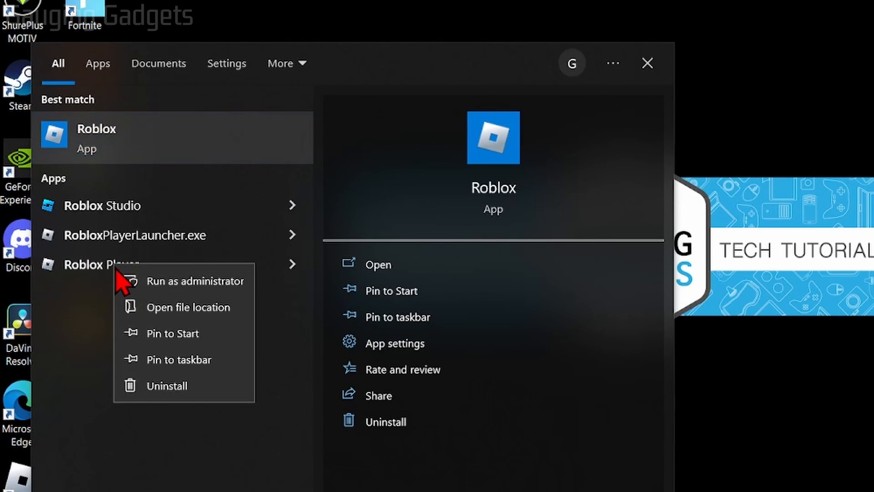
click(156, 308)
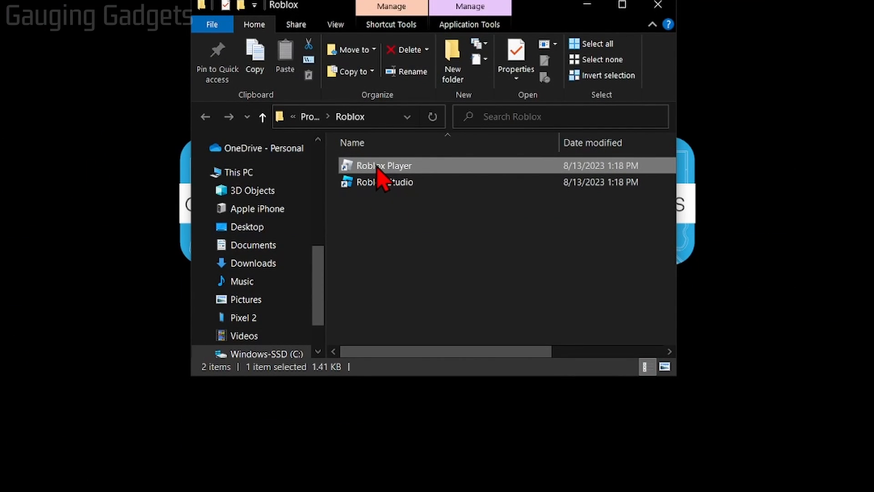
Enable 'Run this program in compatibility mode' for the Roblox Player shortcut and close Explorer.
right_click(382, 168)
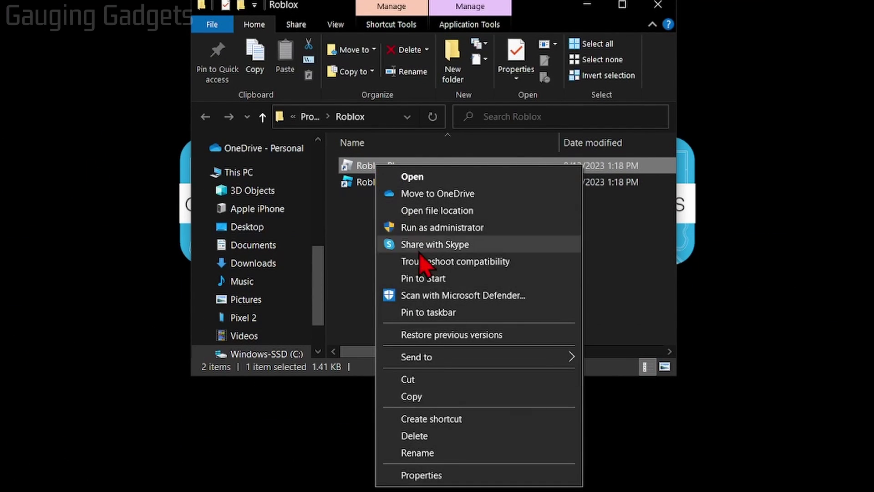
click(421, 474)
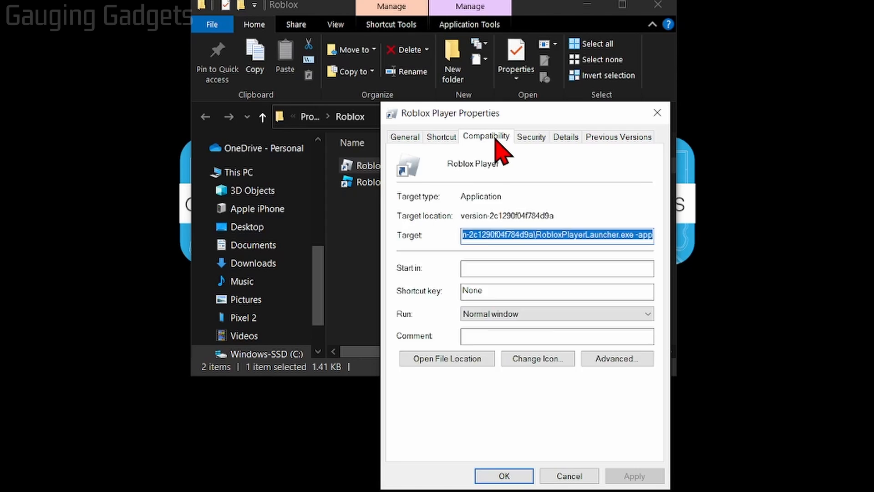
click(487, 137)
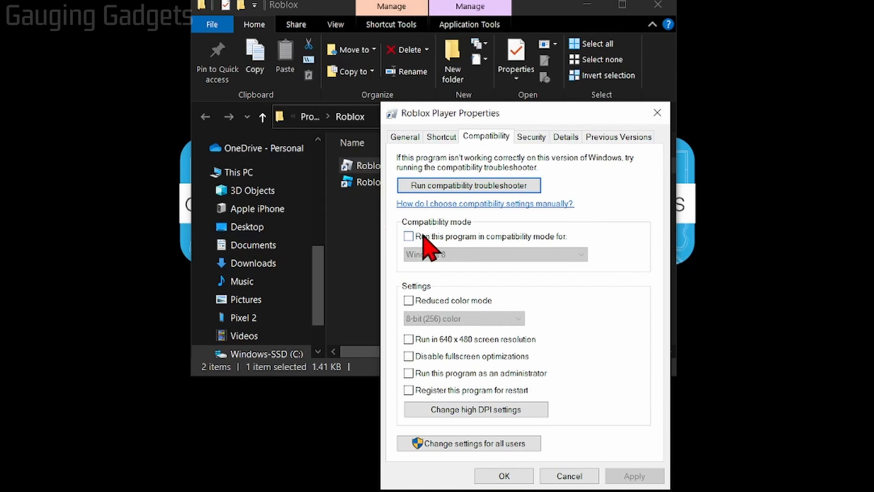
click(408, 237)
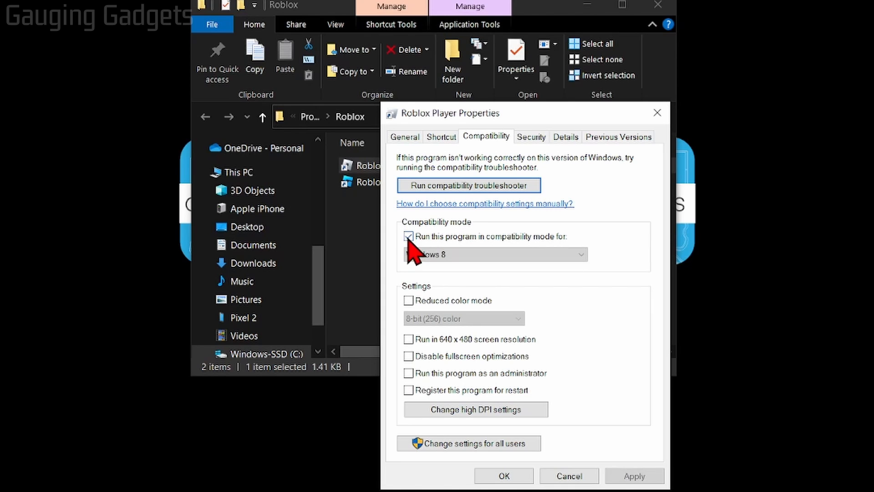
click(504, 475)
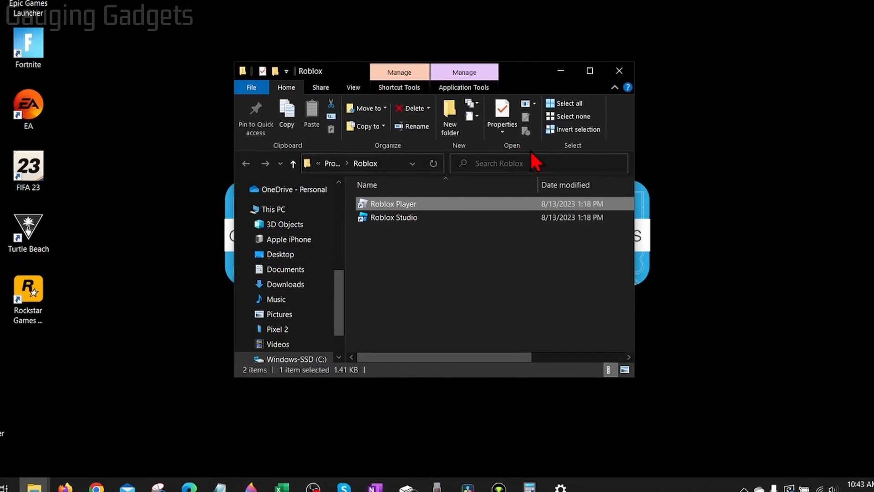
click(620, 70)
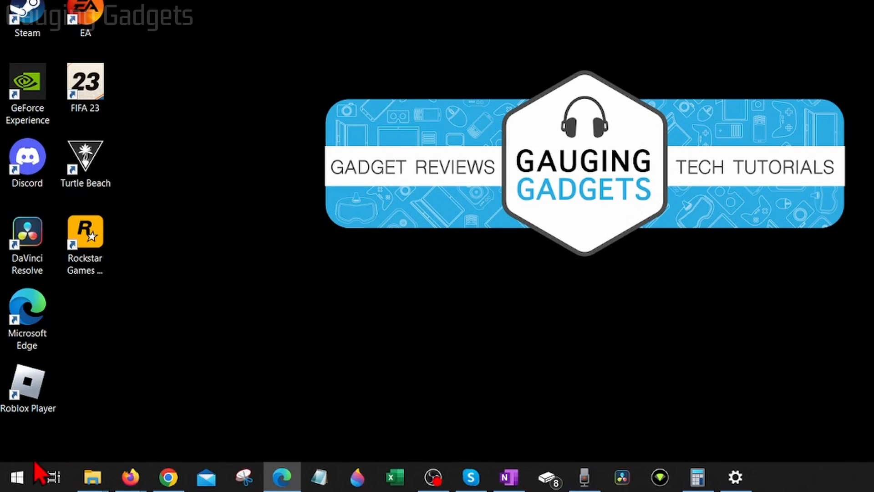
Reach the Apps & features settings page from the Win+X menu.
right_click(17, 479)
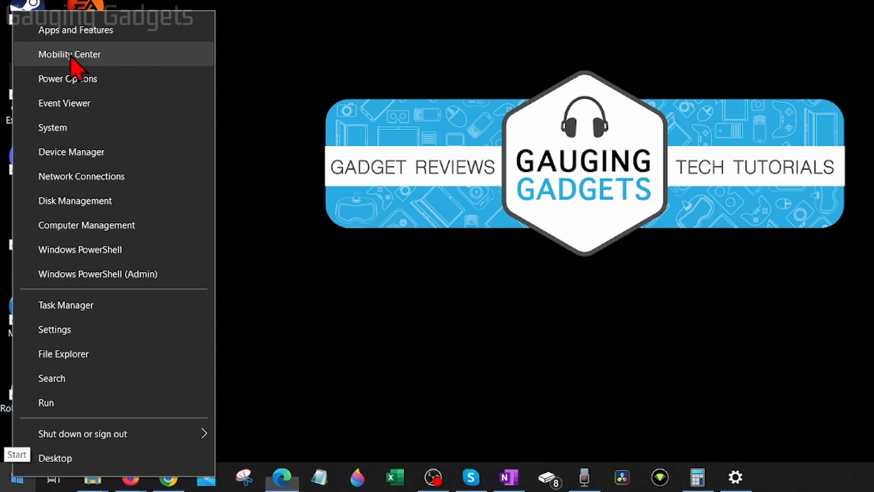
click(75, 30)
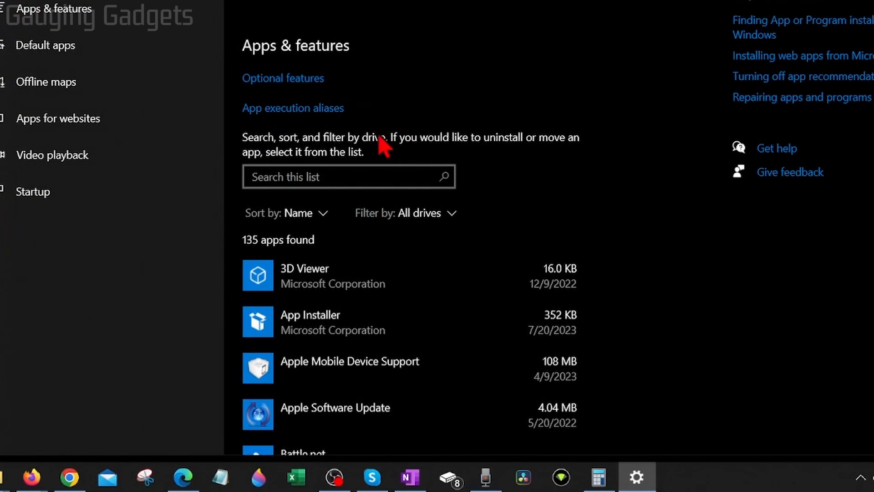
Uninstall Roblox Player from Apps & features after filtering for 'roblox', then close Settings.
click(298, 175)
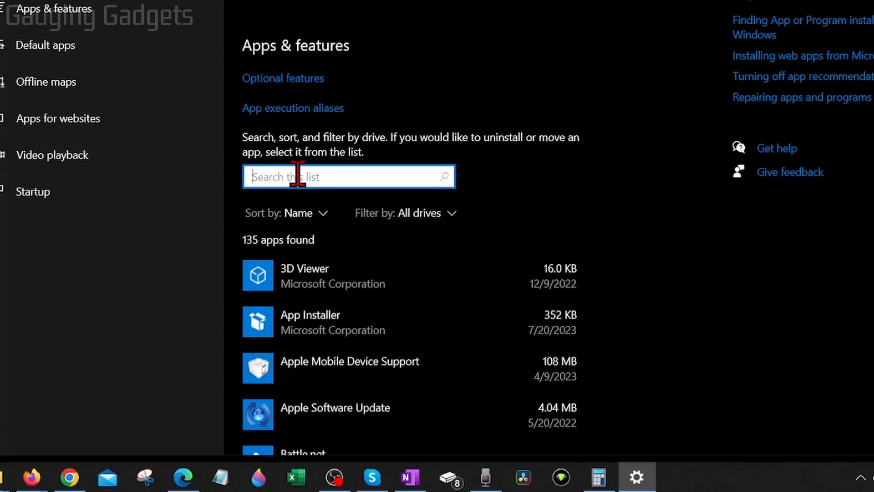
text(roblox)
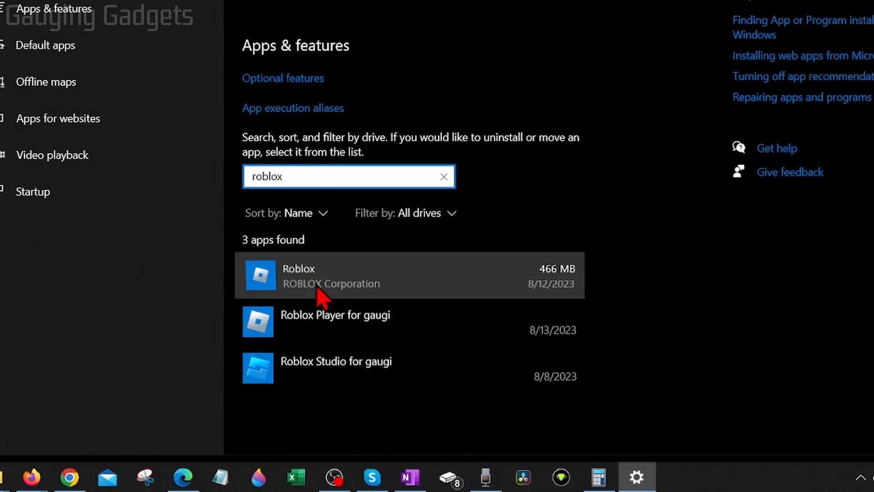
click(321, 294)
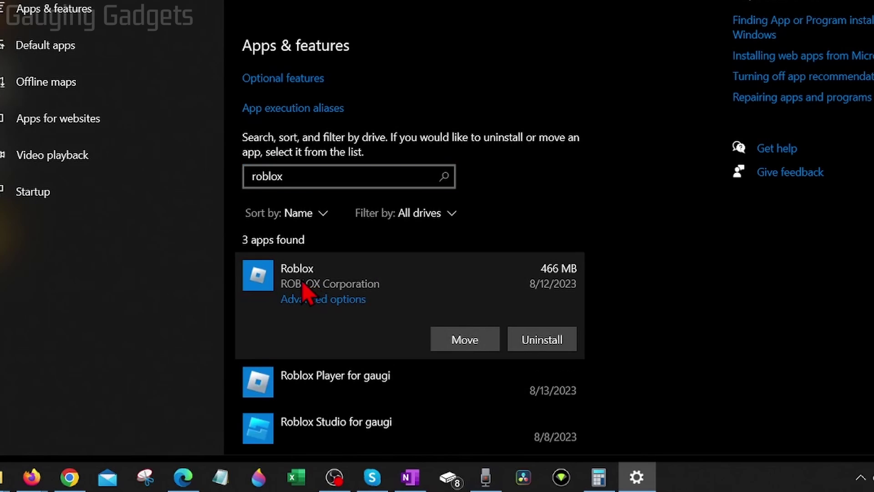
click(342, 386)
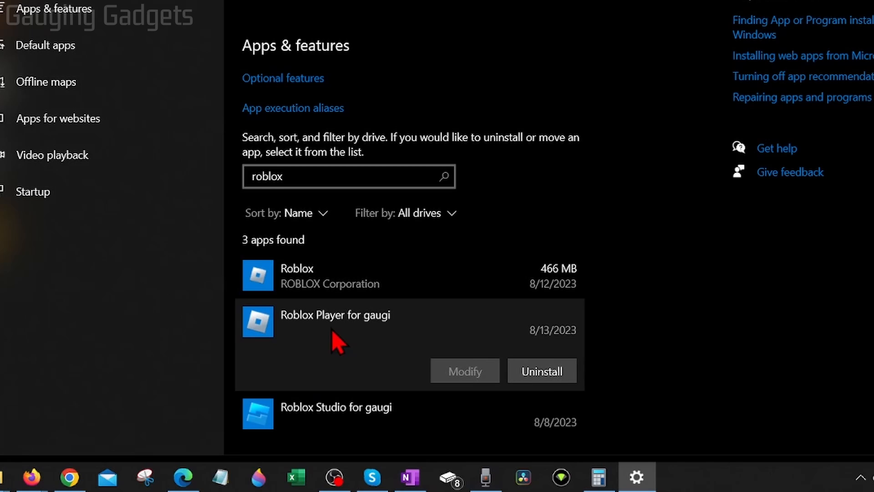
click(542, 371)
click(611, 333)
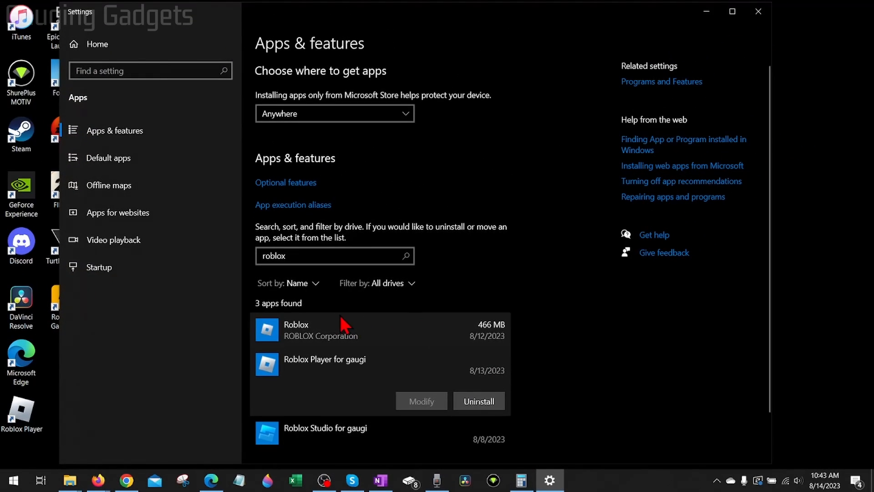
click(757, 12)
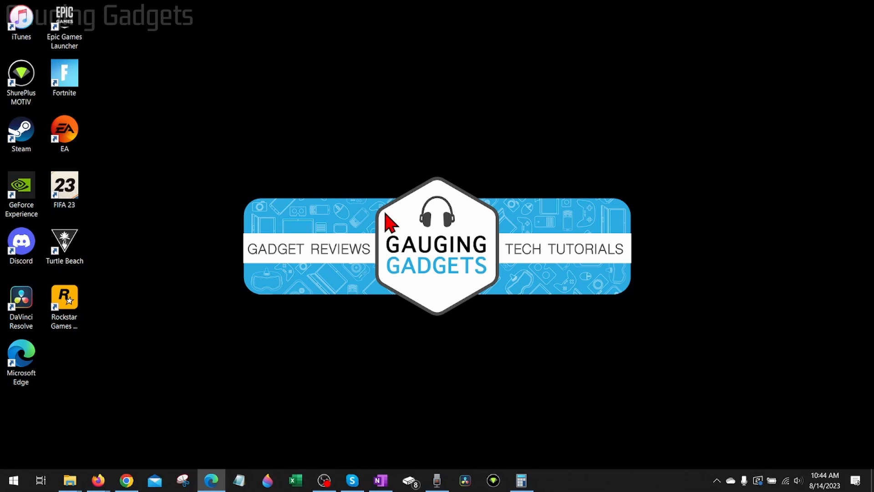
Launch Microsoft Store from a Start search.
click(16, 482)
text(store)
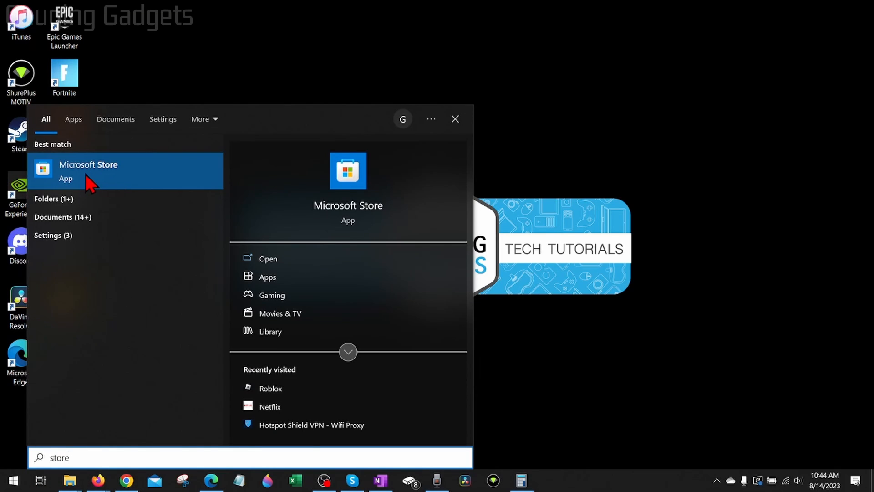
click(92, 183)
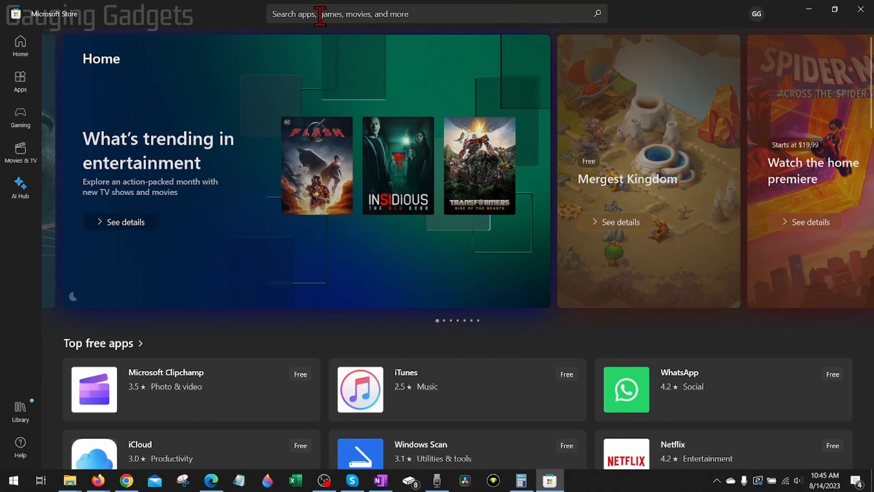
Find Roblox in the Store, install it, and launch it with Play.
click(291, 13)
text(roblox)
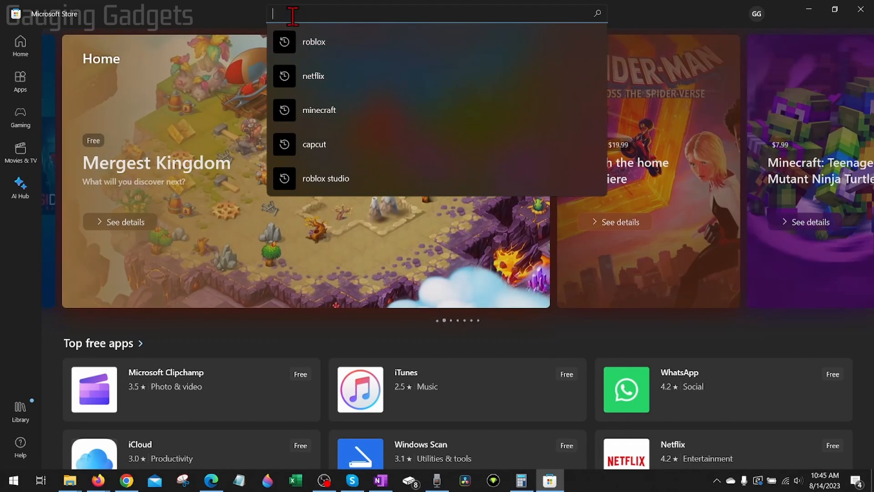
key(Return)
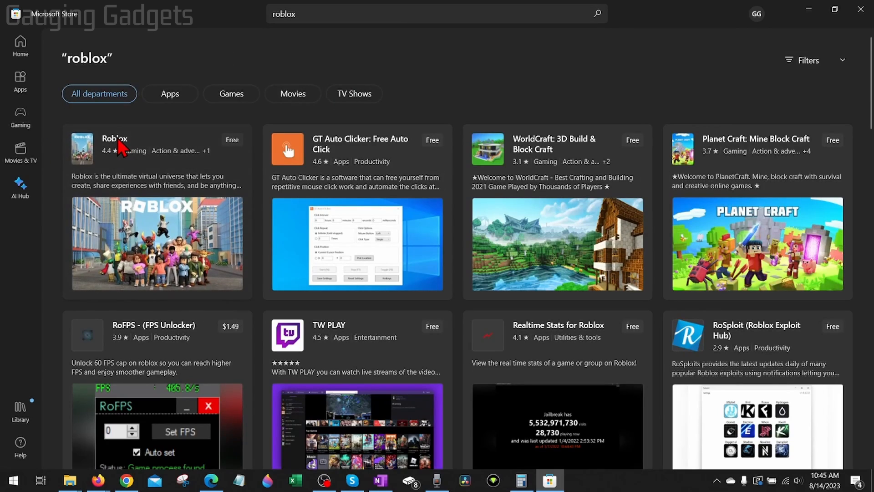
click(121, 147)
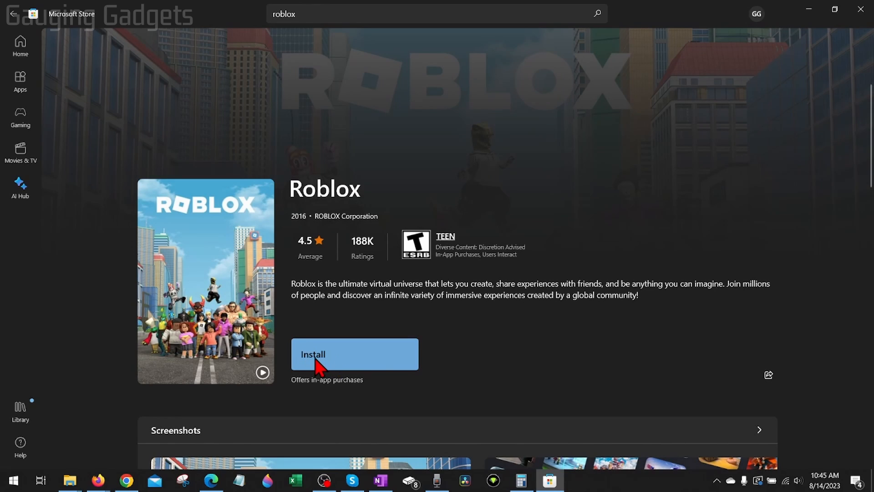
click(330, 362)
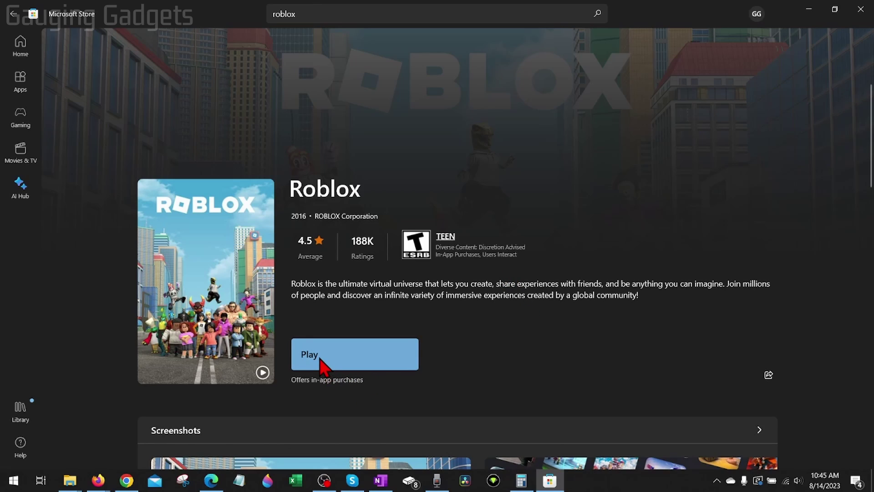
click(325, 364)
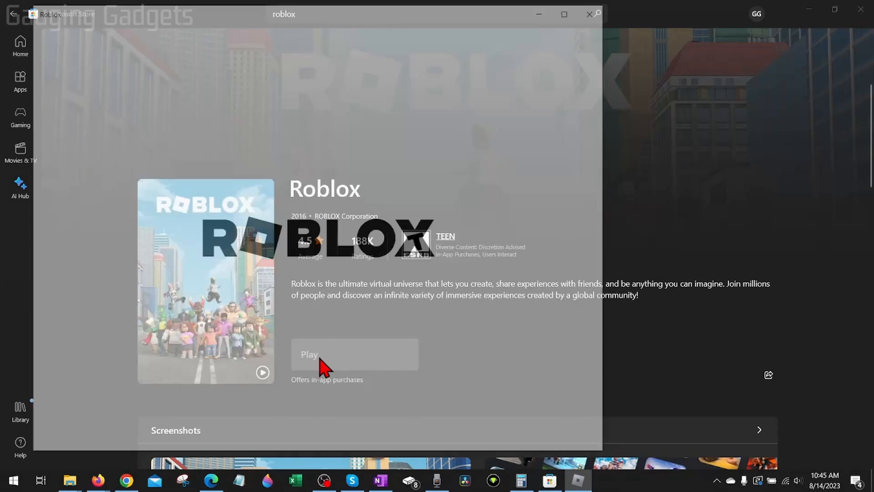